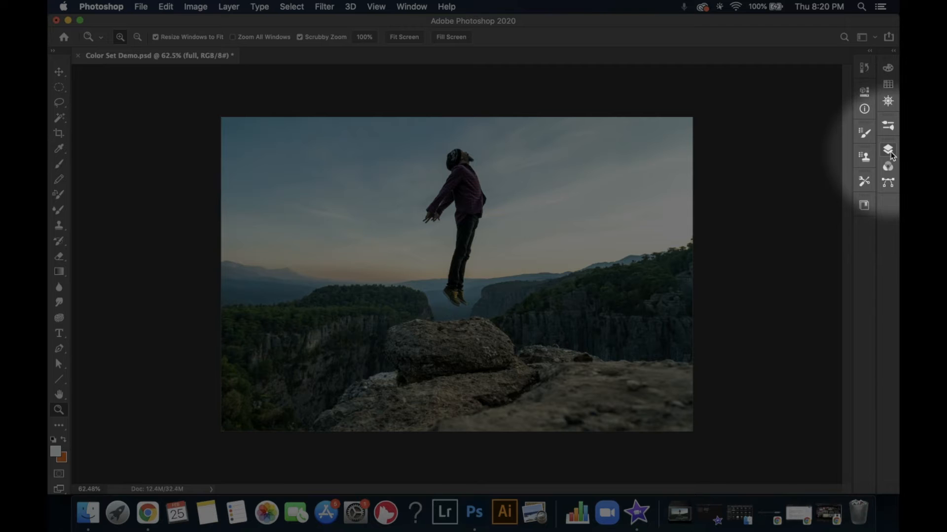
Step: Show the Layers panel and examine the blending modes available for the full layer, keeping it at Normal
left_click(889, 151)
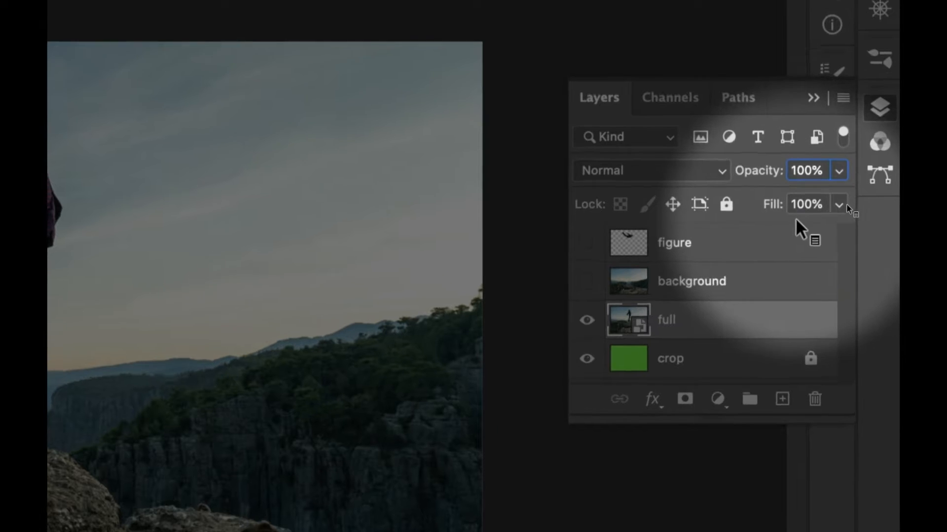
left_click_drag(707, 418, 698, 475)
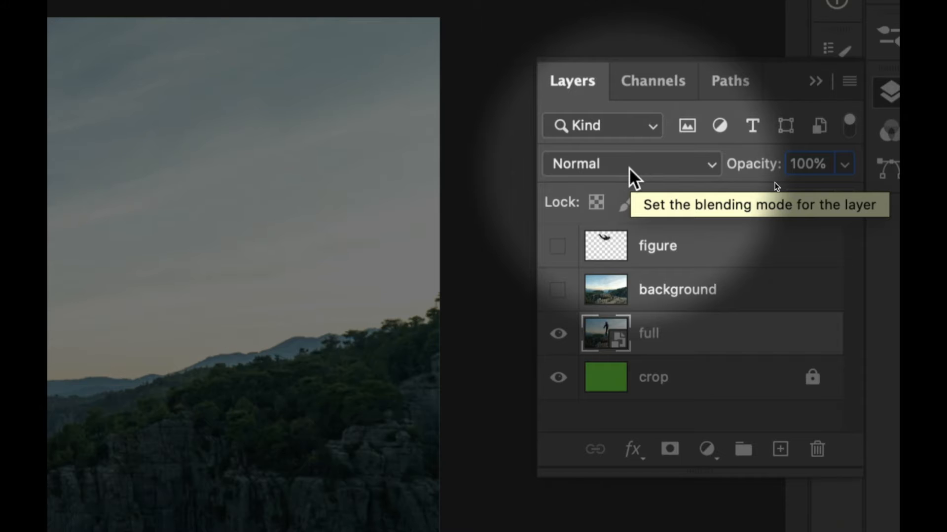
left_click(696, 165)
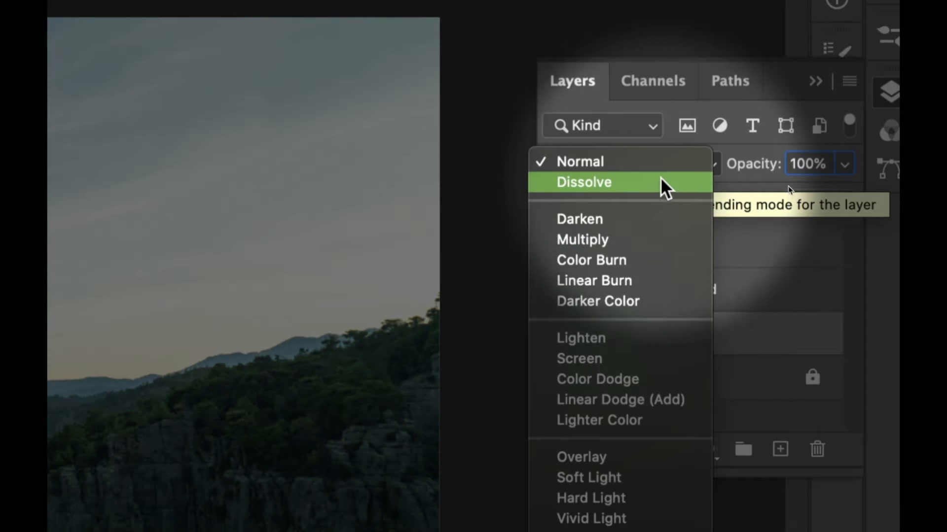
left_click(661, 167)
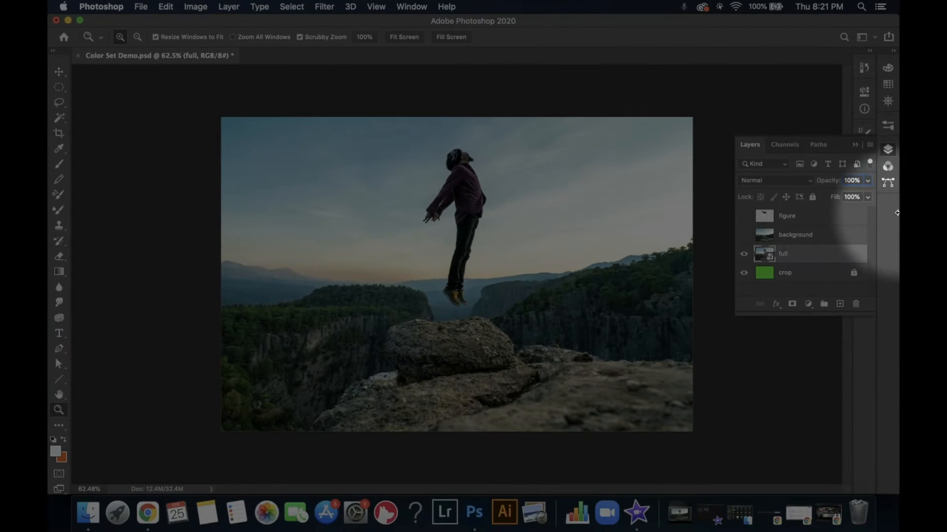
Step: Narrow the application window to expose the desktop files and place pexels-photo-531906.jpg above the full layer
left_click_drag(897, 213, 772, 216)
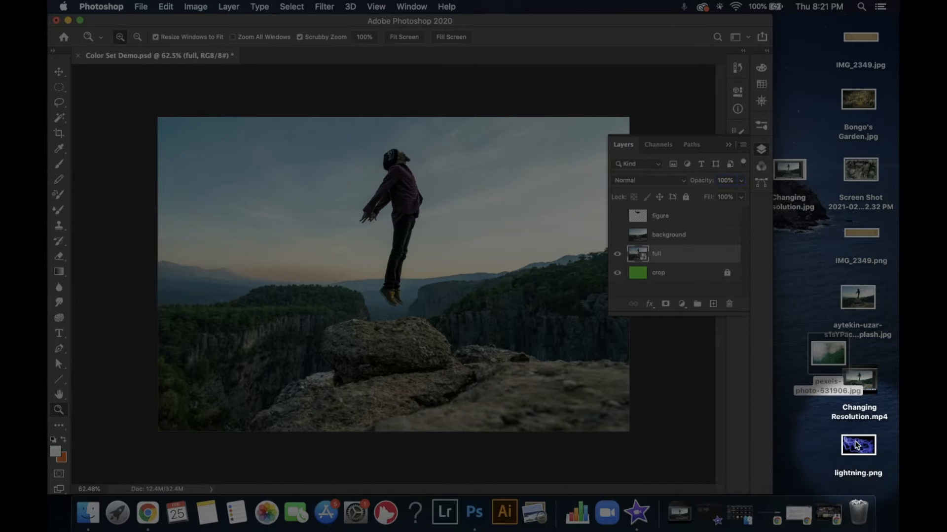
left_click_drag(829, 354, 437, 258)
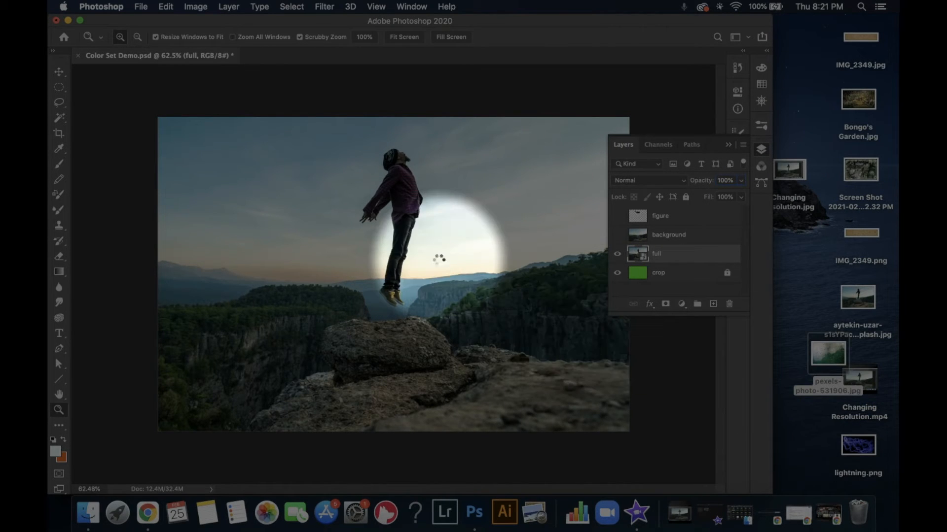
left_click(604, 41)
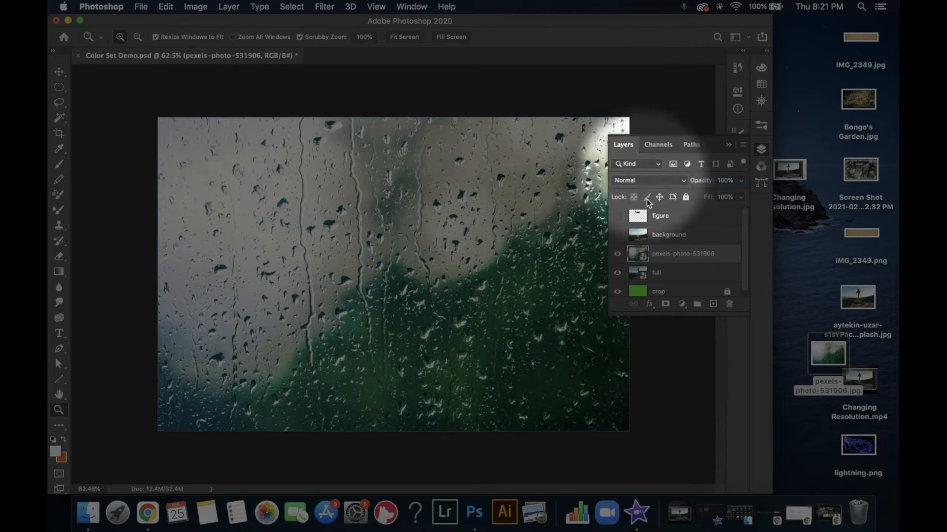
Step: Set the raindrop photo layer's blending mode to Color Burn and its opacity to 56%
left_click(647, 180)
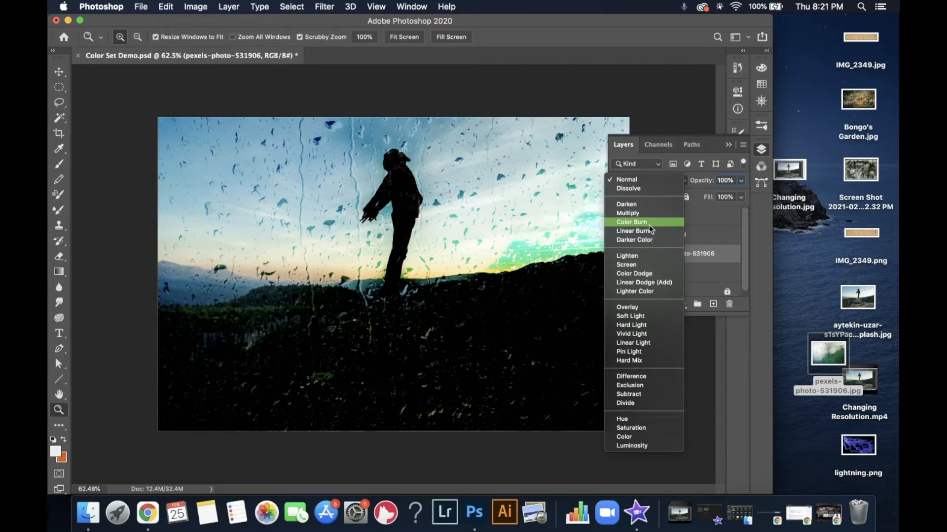
left_click(649, 225)
mouse_move(706, 183)
left_mouse_down()
mouse_move(685, 187)
mouse_move(711, 185)
mouse_move(699, 185)
left_mouse_up()
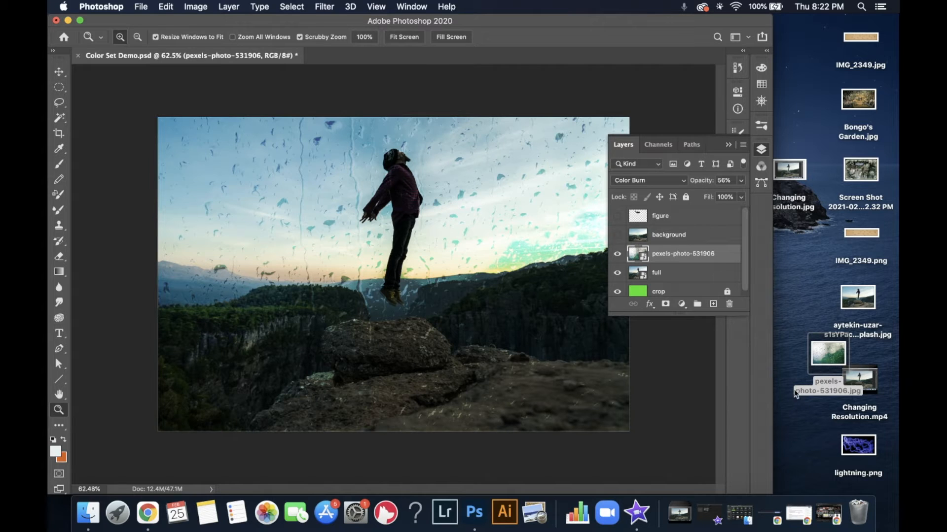
Step: Place lightning.png from the desktop above the raindrop layer and set its blending mode to Linear Dodge (Add)
left_click_drag(851, 448, 500, 282)
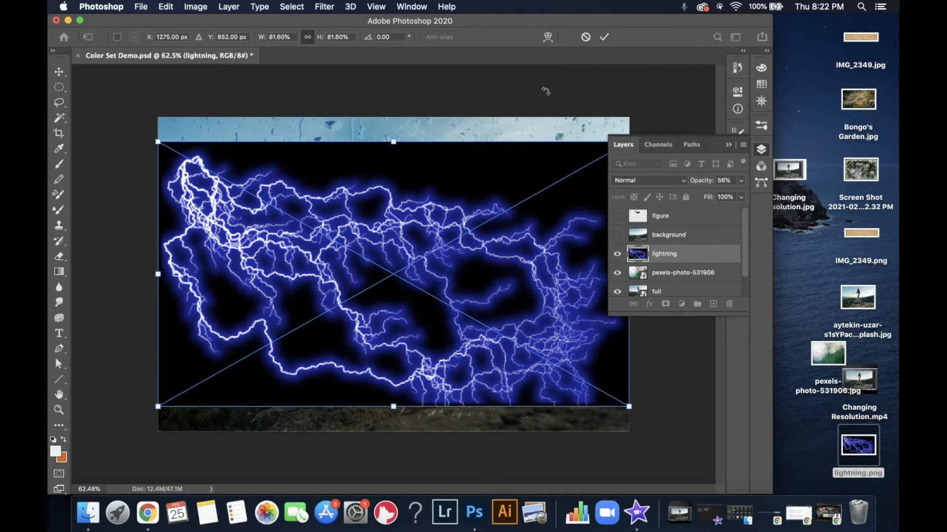
left_click(605, 38)
key("z")
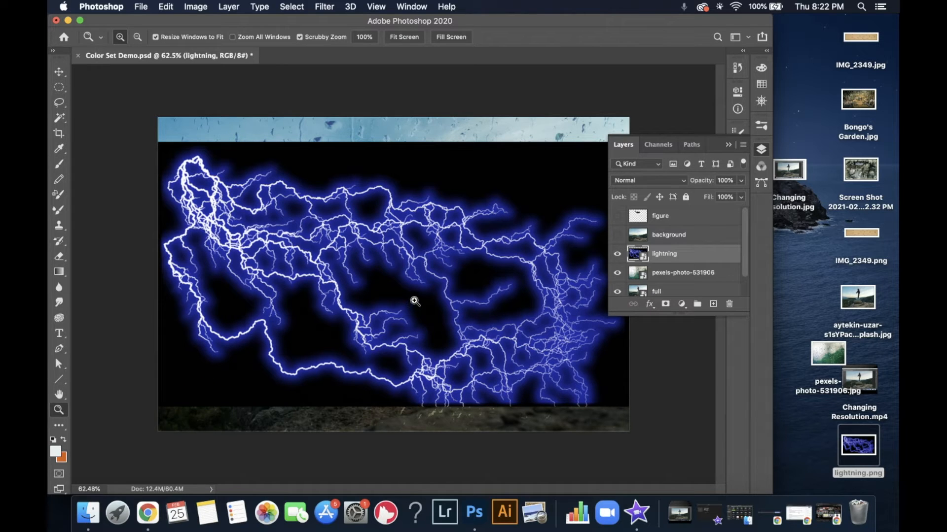
left_click(648, 181)
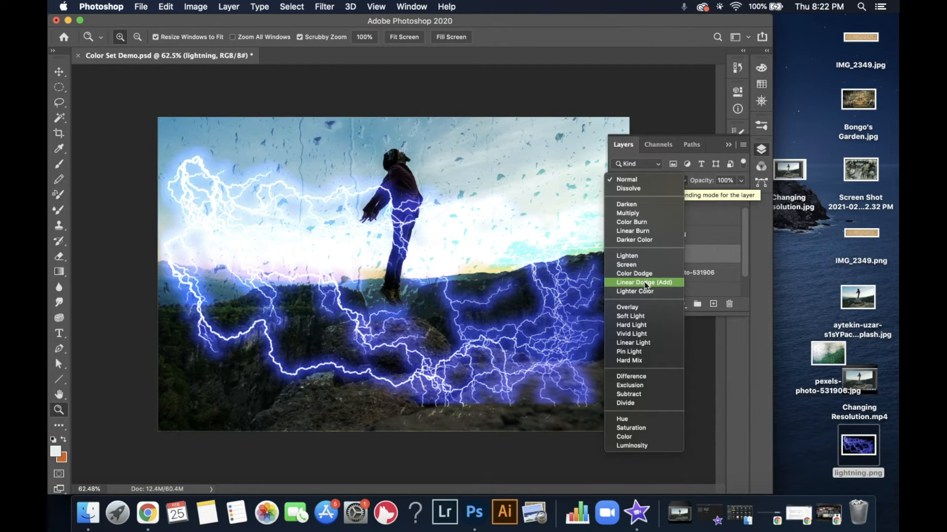
left_click(651, 285)
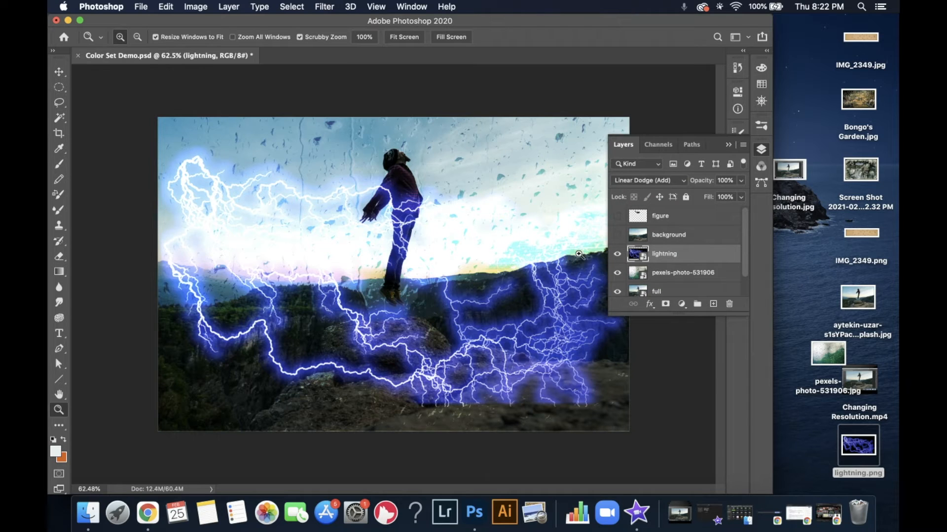
Step: Rotate the lightning about 14°, scale it to about 45.5% and position it in the upper-left sky, reaching the figure's arm
key("ctrl+t")
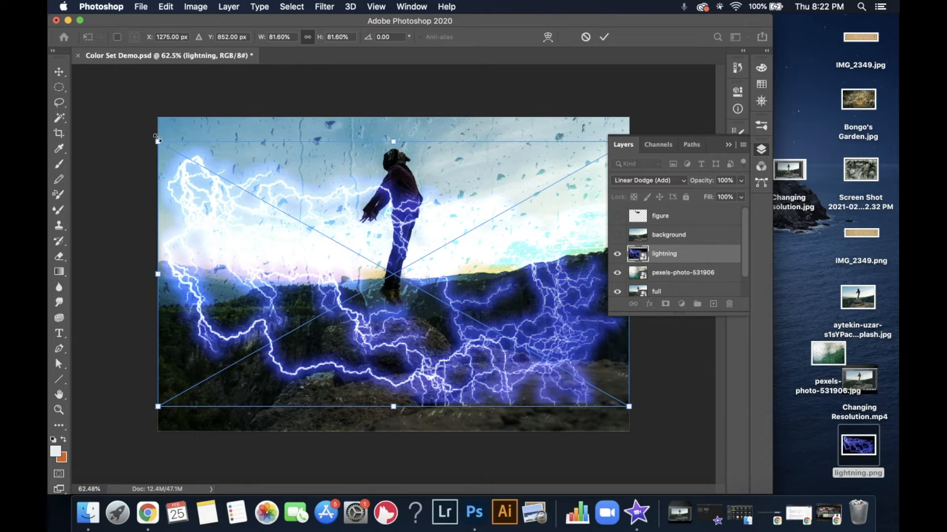
left_click_drag(154, 121, 390, 217)
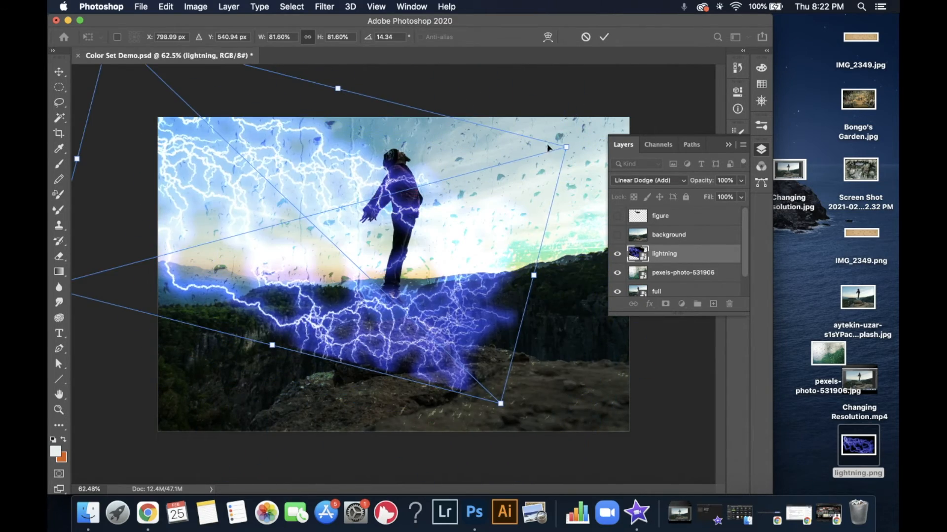
left_click_drag(568, 145, 320, 192)
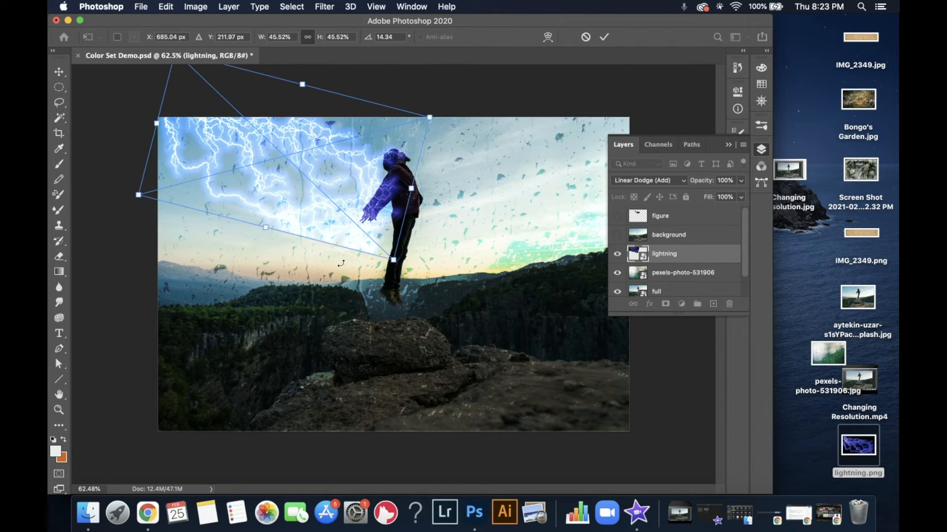
key("Return")
key("z")
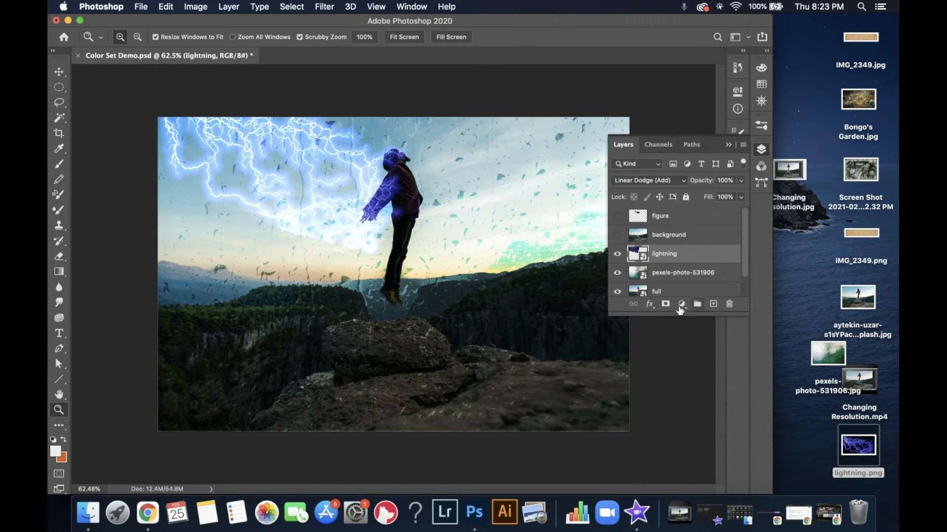
Step: Create a new layer above the lightning layer and choose blue #311bd2 as the foreground color for the Brush
left_click(712, 304)
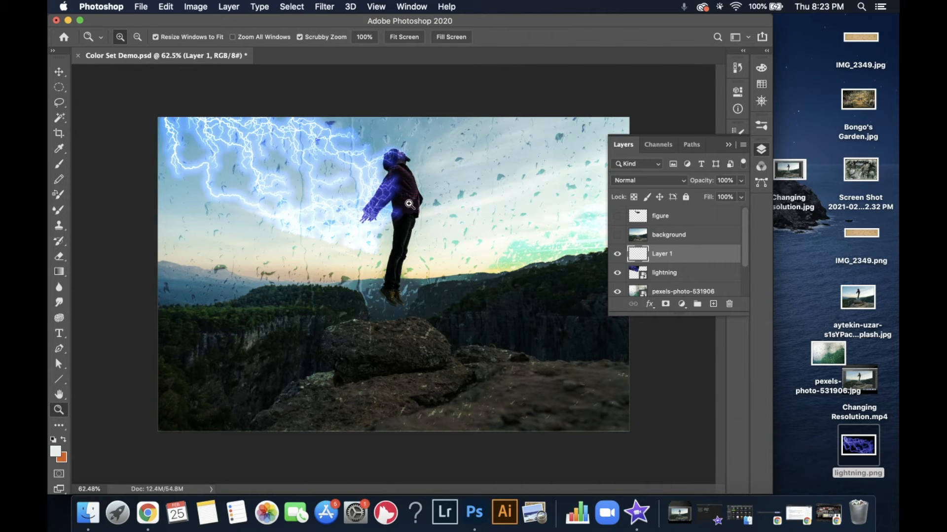
left_click_drag(399, 188, 449, 188)
left_click_drag(493, 255, 429, 246)
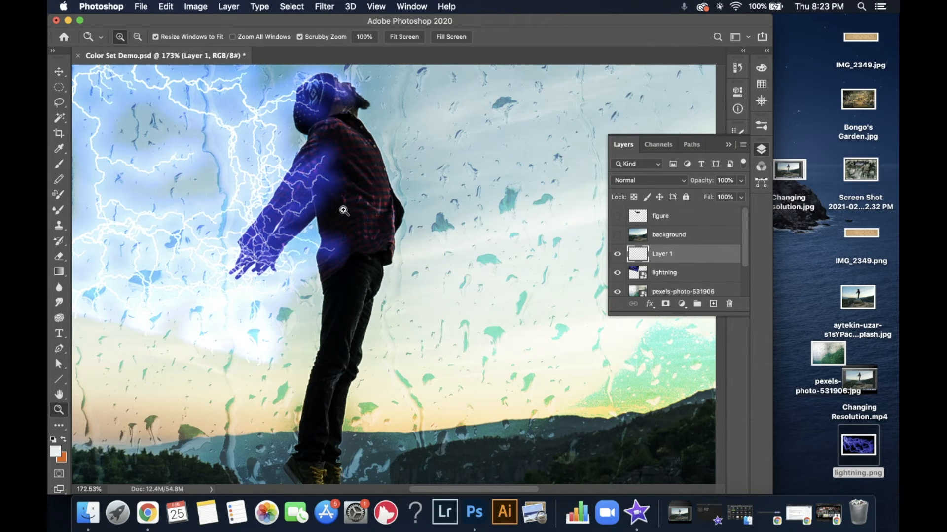
mouse_move(383, 212)
left_mouse_down()
mouse_move(351, 217)
mouse_move(387, 209)
left_mouse_up()
key("b")
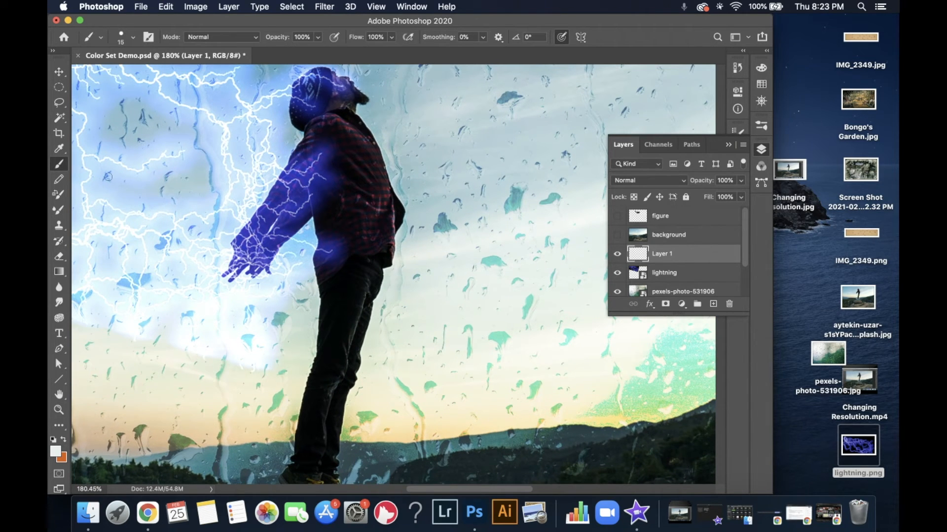
left_click(55, 451)
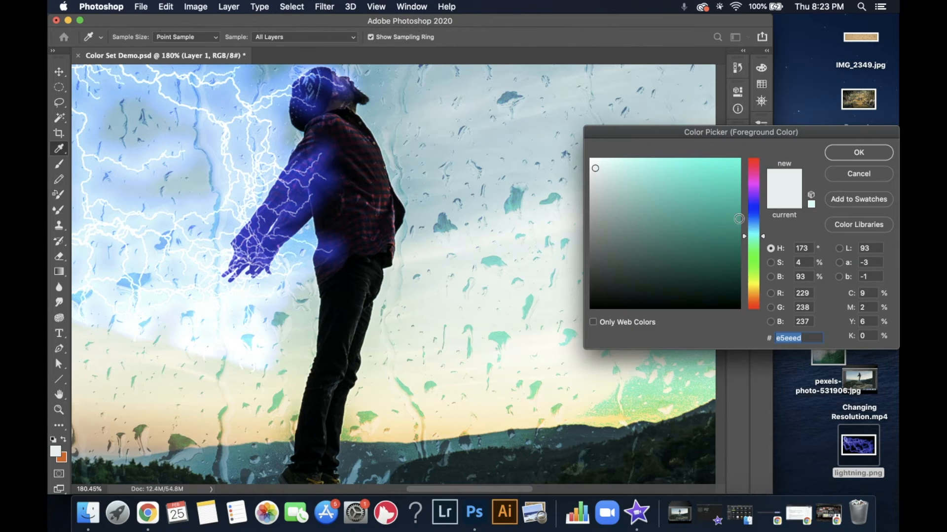
left_click(756, 205)
mouse_move(705, 206)
left_mouse_down()
mouse_move(714, 176)
mouse_move(723, 192)
mouse_move(720, 184)
left_mouse_up()
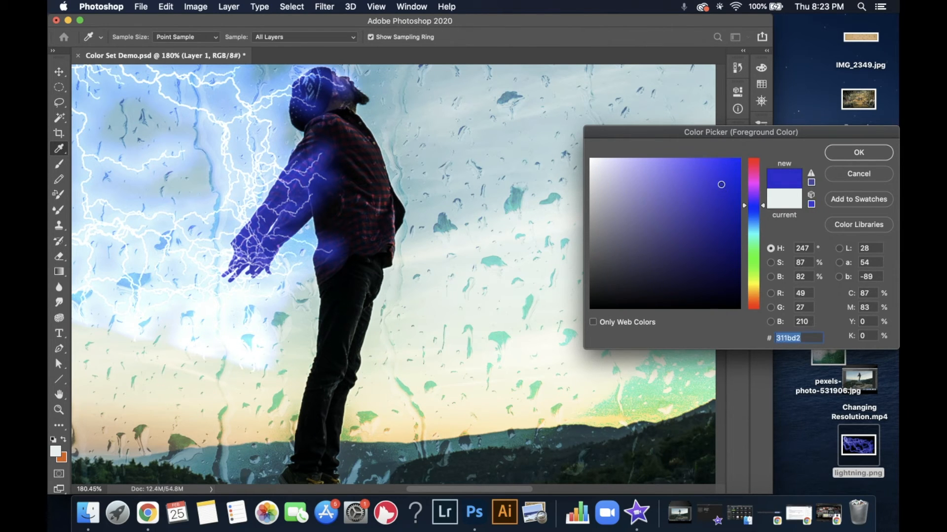
left_click(844, 158)
key("b")
left_click_drag(270, 141, 294, 141)
mouse_move(295, 88)
left_mouse_down()
mouse_move(278, 102)
mouse_move(308, 68)
mouse_move(285, 94)
mouse_move(317, 145)
mouse_move(277, 154)
mouse_move(319, 247)
mouse_move(300, 302)
mouse_move(306, 333)
left_mouse_up()
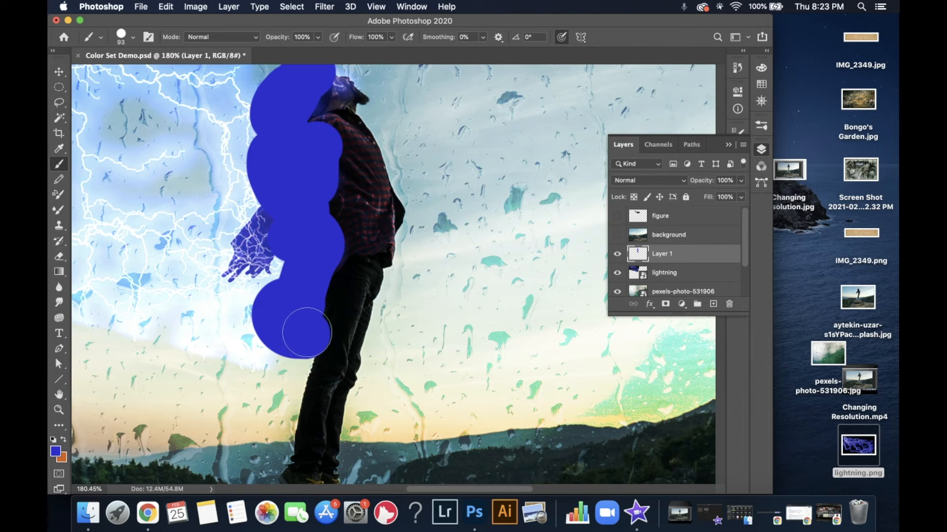
key("super+z")
key("super+z")
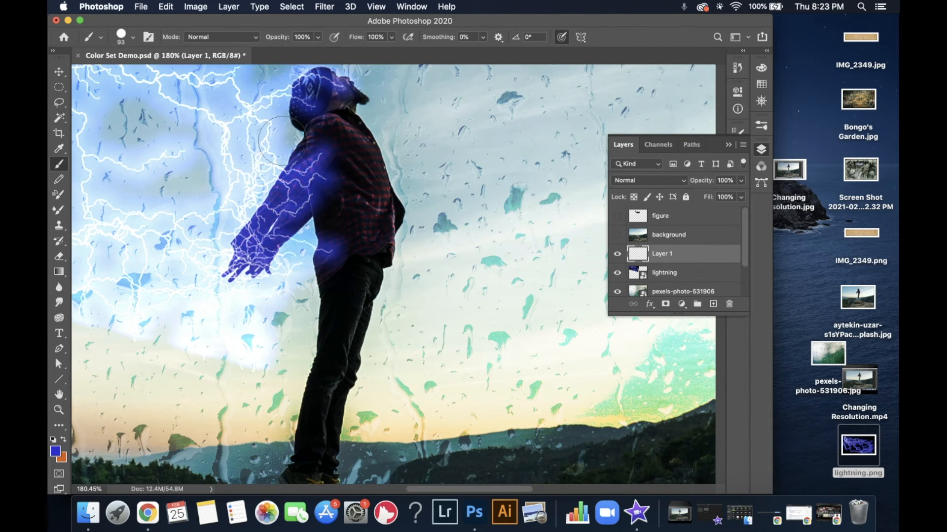
Step: Paint blue over the figure's back, arm and legs with a soft 146 px brush, and set that layer's blending mode to Color
left_click_drag(316, 157, 320, 138)
left_click_drag(350, 265, 351, 256)
mouse_move(307, 90)
left_mouse_down()
mouse_move(288, 173)
mouse_move(308, 244)
mouse_move(282, 347)
left_mouse_up()
mouse_move(273, 277)
left_mouse_down()
mouse_move(211, 275)
mouse_move(226, 210)
mouse_move(258, 197)
left_mouse_up()
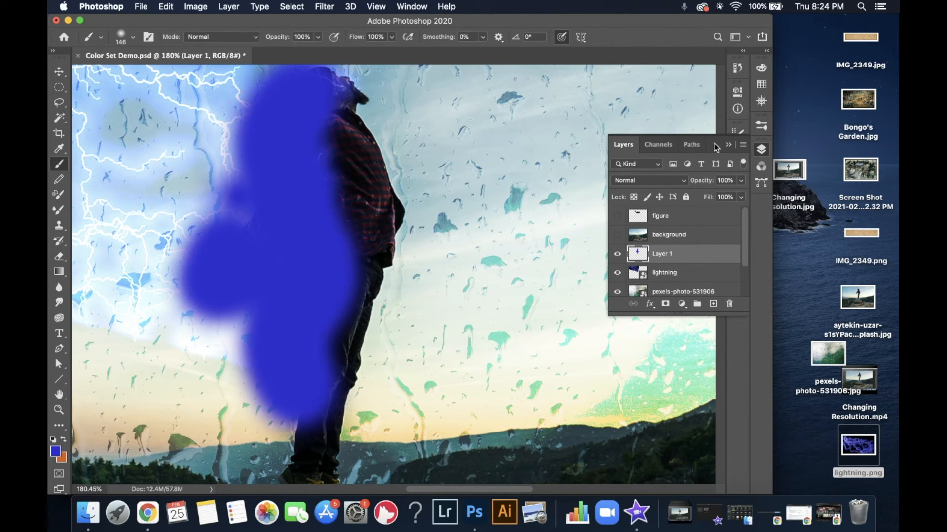
left_click(673, 184)
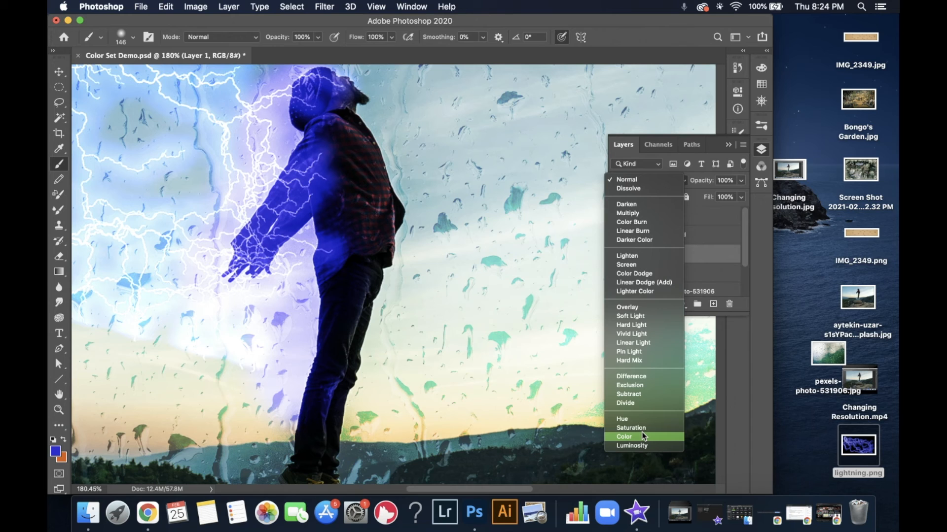
left_click(643, 436)
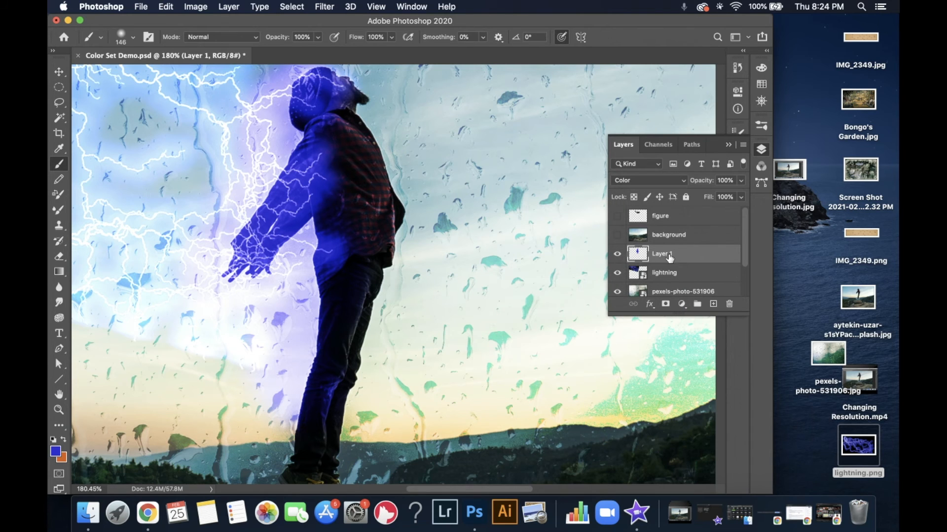
Step: Move the blue paint layer so the color glow covers more of the figure's torso and legs
key("v")
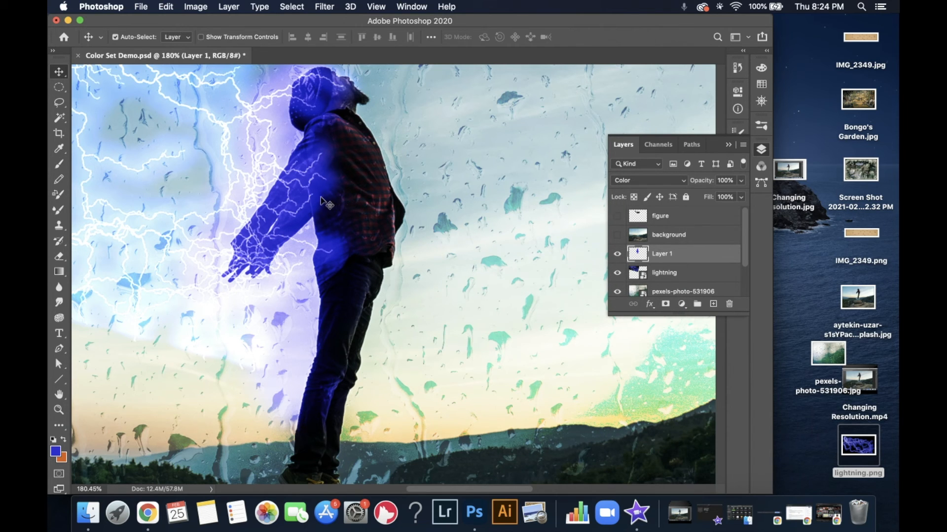
left_click_drag(322, 197, 380, 244)
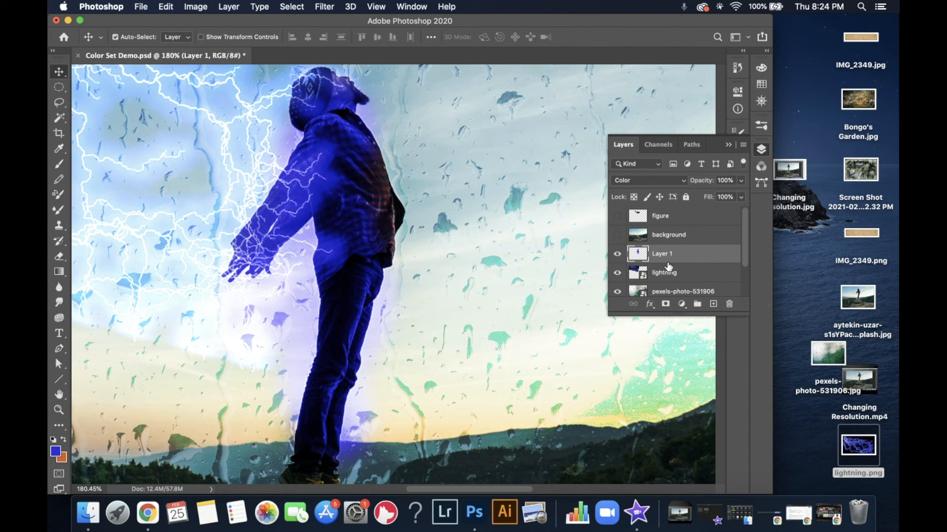
Step: Erase the blue spill around the figure with a soft 303 px Eraser at 20% opacity, and set the layer's opacity to 68%
key("e")
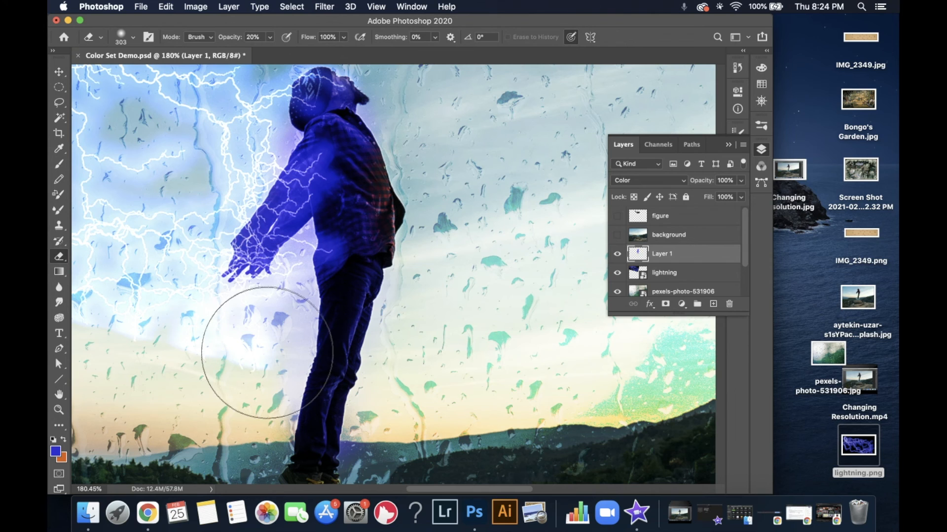
mouse_move(707, 185)
left_mouse_down()
mouse_move(696, 187)
mouse_move(707, 183)
left_mouse_up()
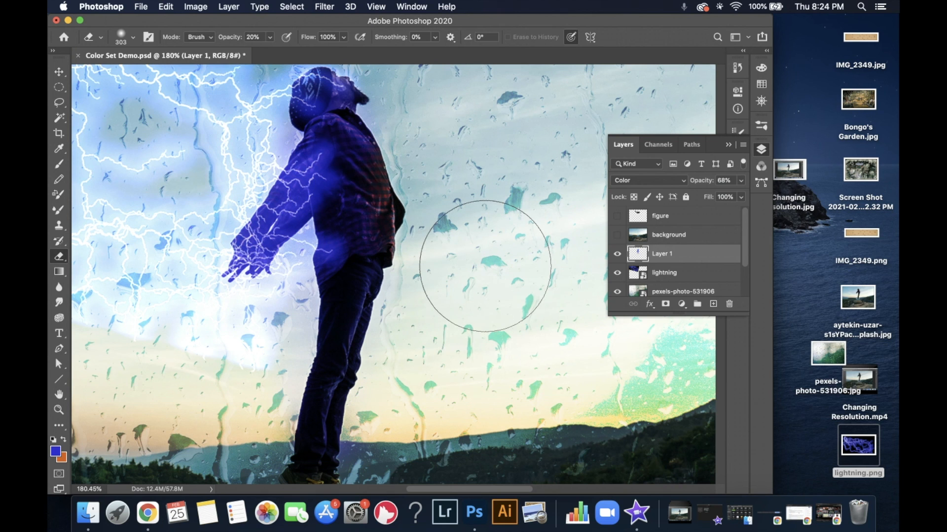
Step: Collapse the Layers panel and widen the application window to cover the desktop, showing the whole composite
key("super+equal")
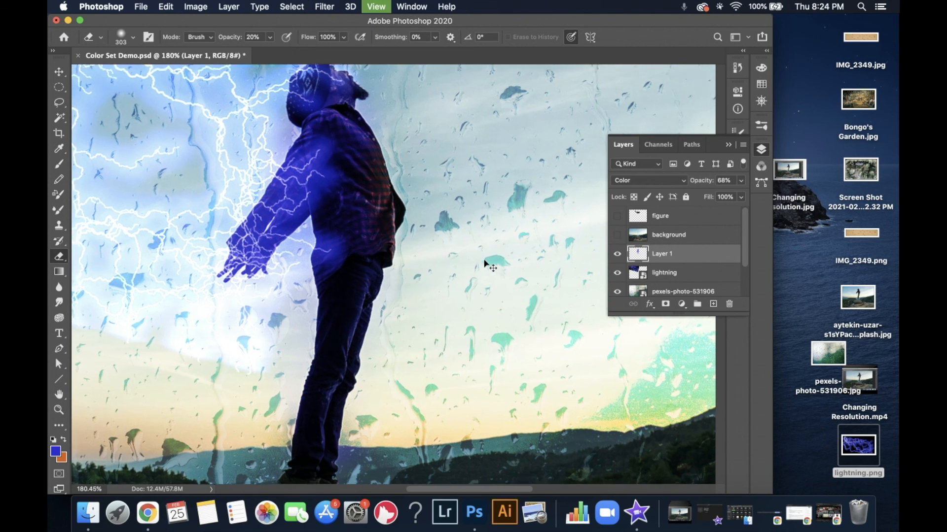
key("super+0")
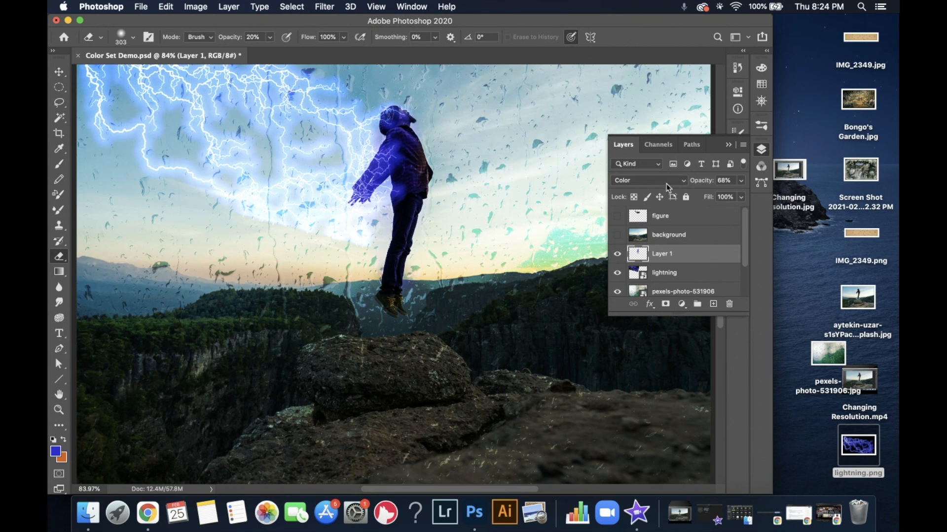
left_click(761, 149)
left_click_drag(824, 136, 898, 136)
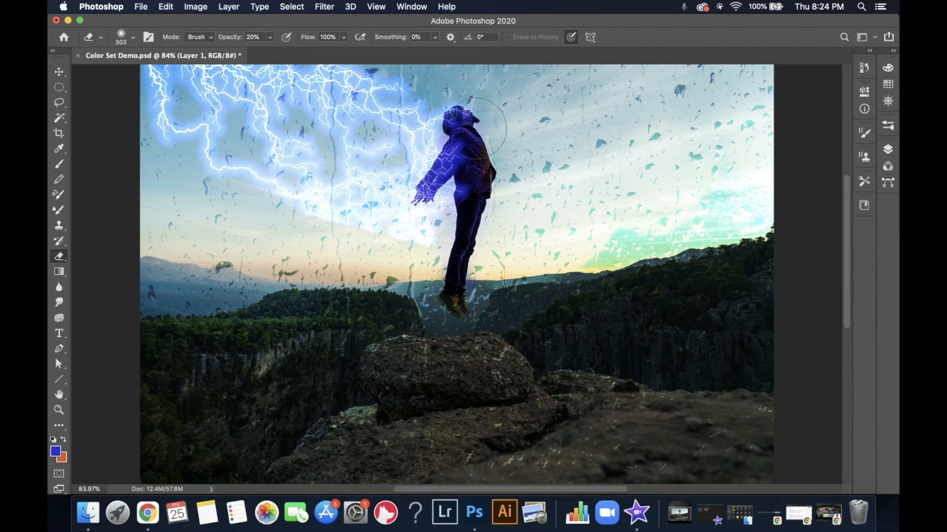